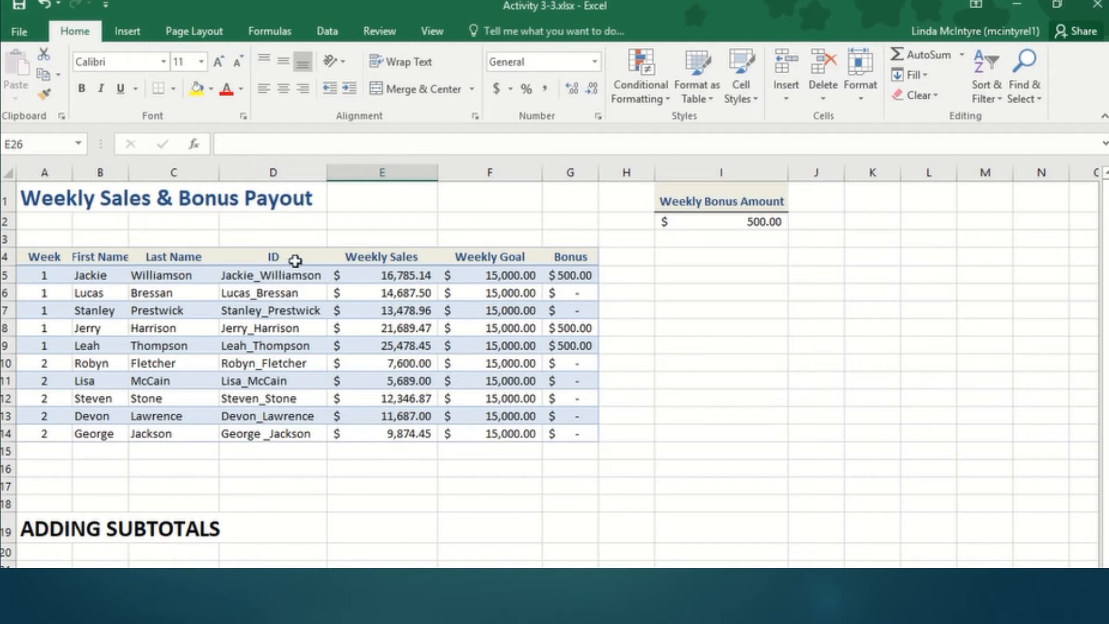
Create a table with headers from the weekly sales data in A4:G14.
left_click(267, 311)
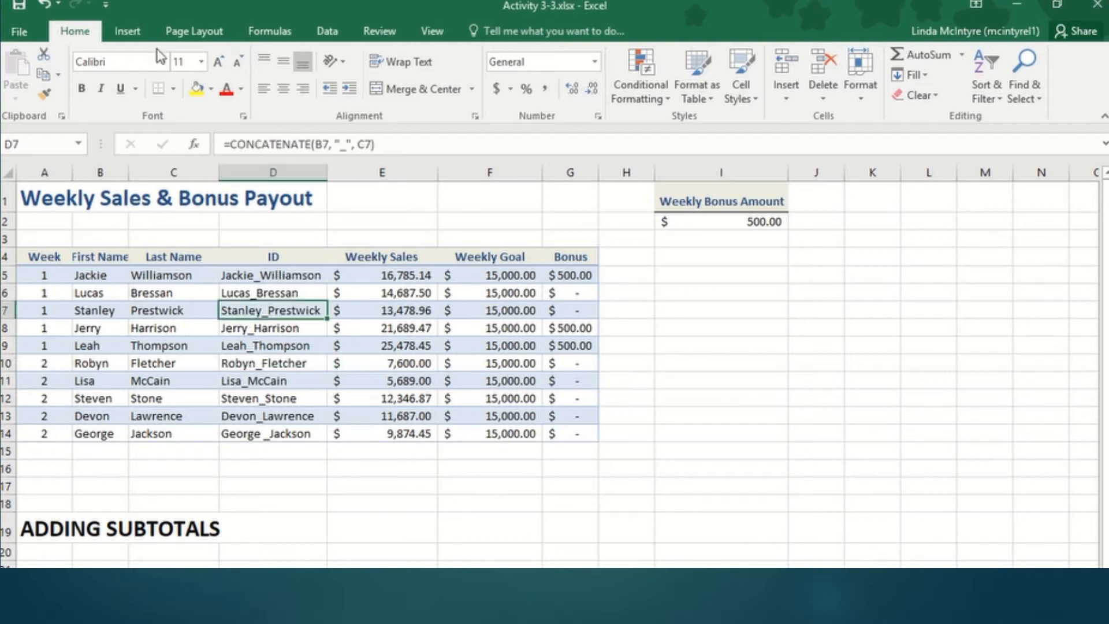
left_click(129, 34)
left_click(144, 71)
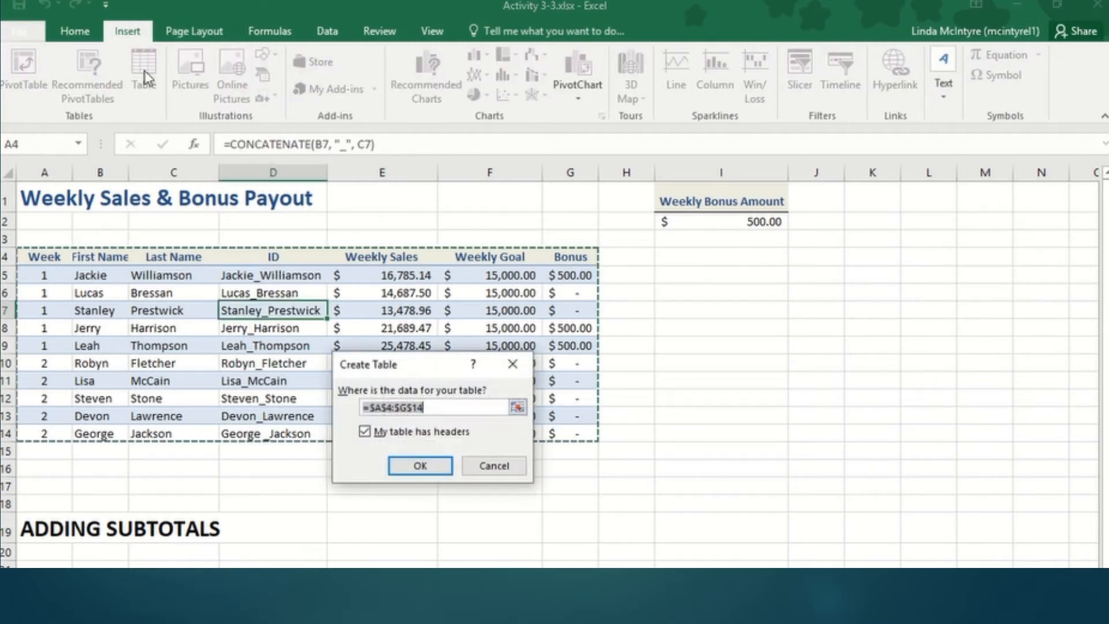
left_click(408, 467)
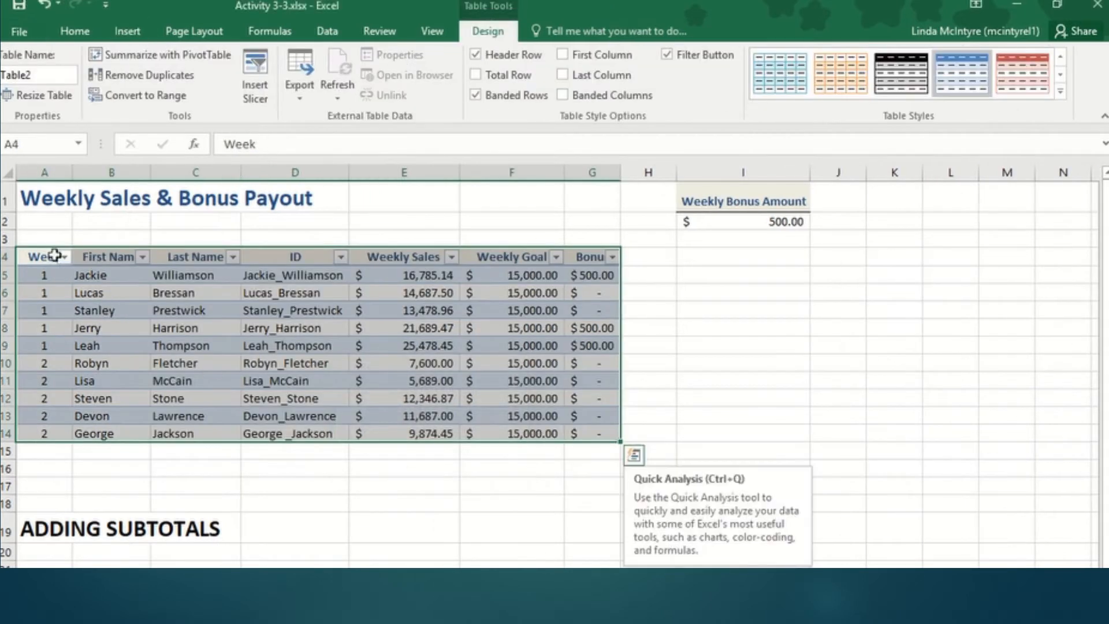
Convert the weekly sales table back to a normal range.
left_click(254, 290)
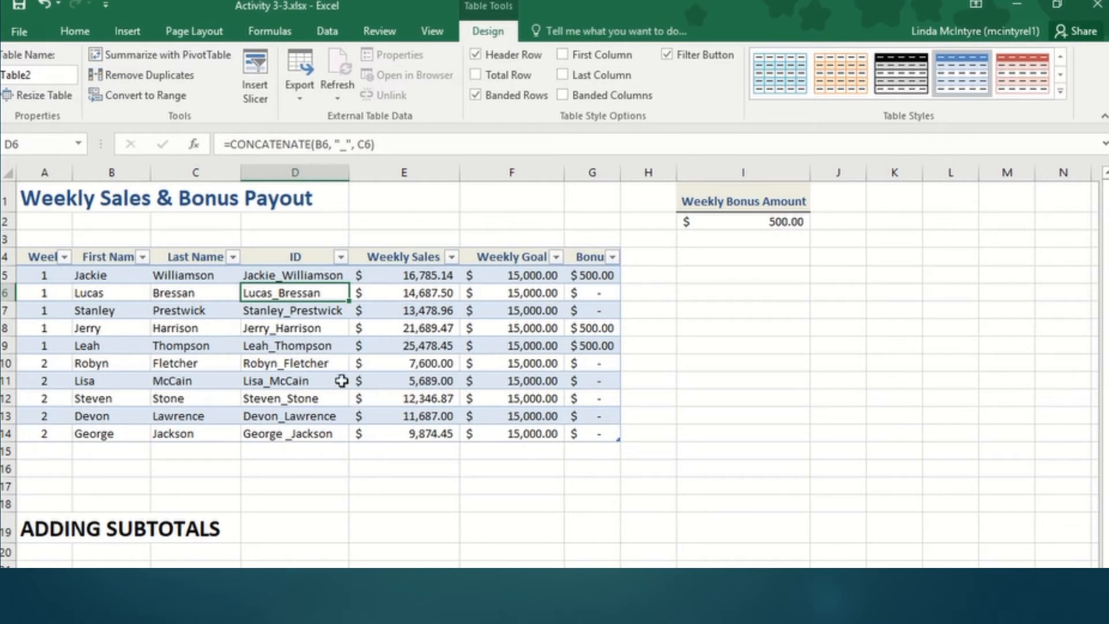
right_click(312, 347)
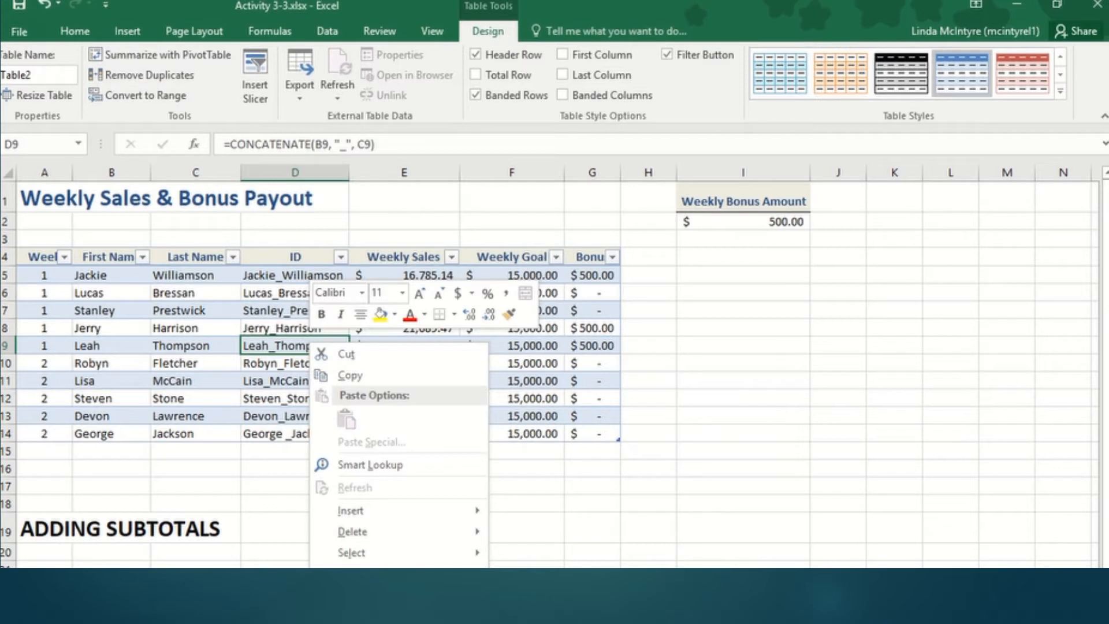
left_click(537, 623)
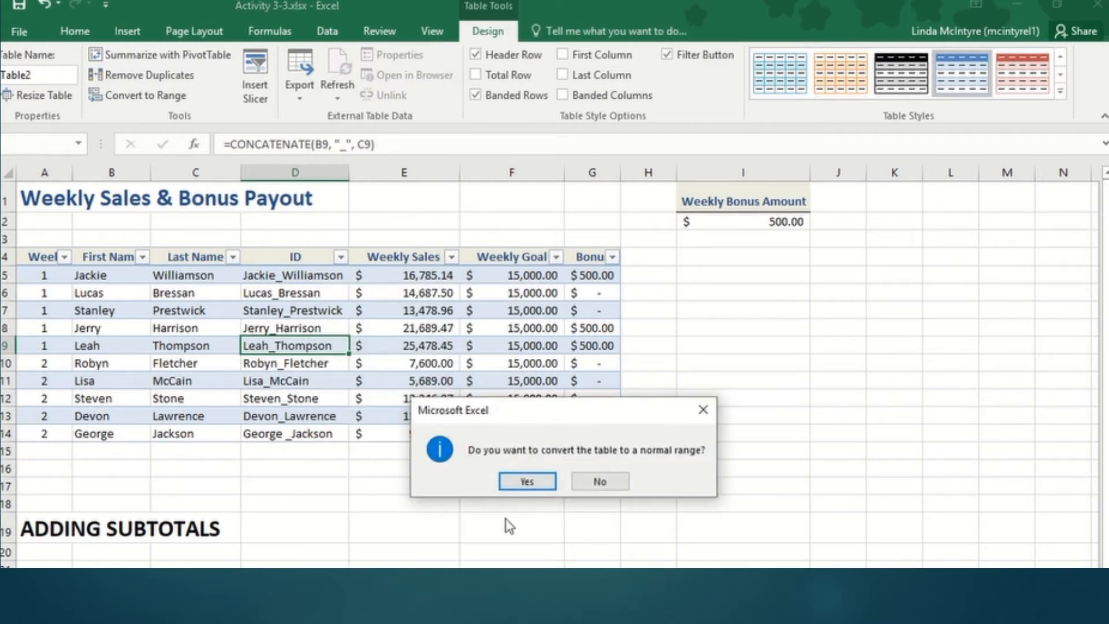
left_click(526, 482)
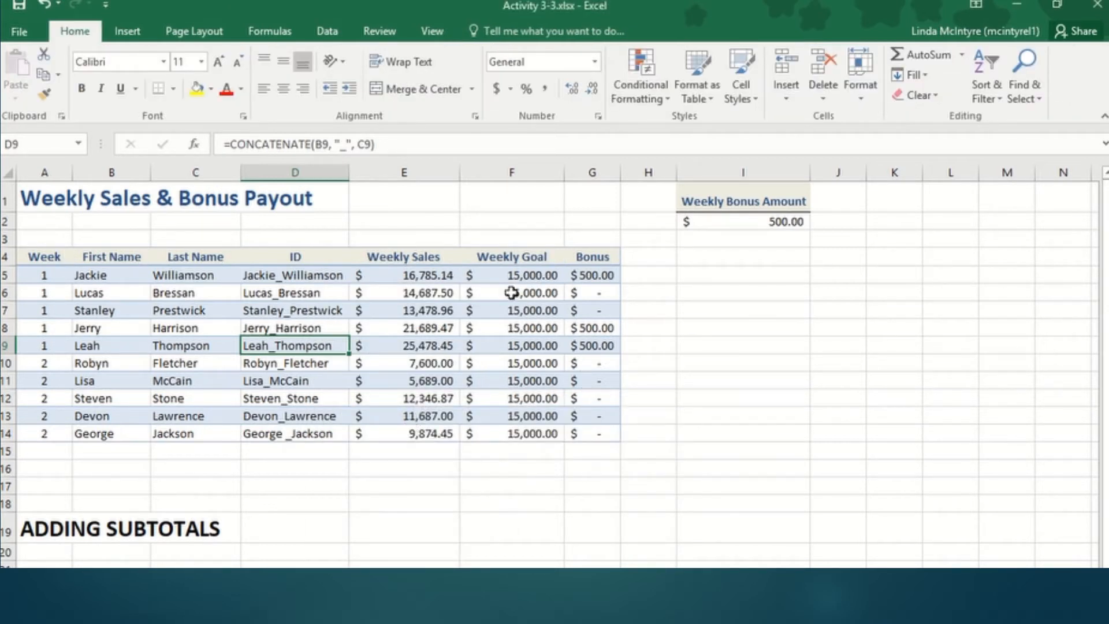
left_click(188, 328)
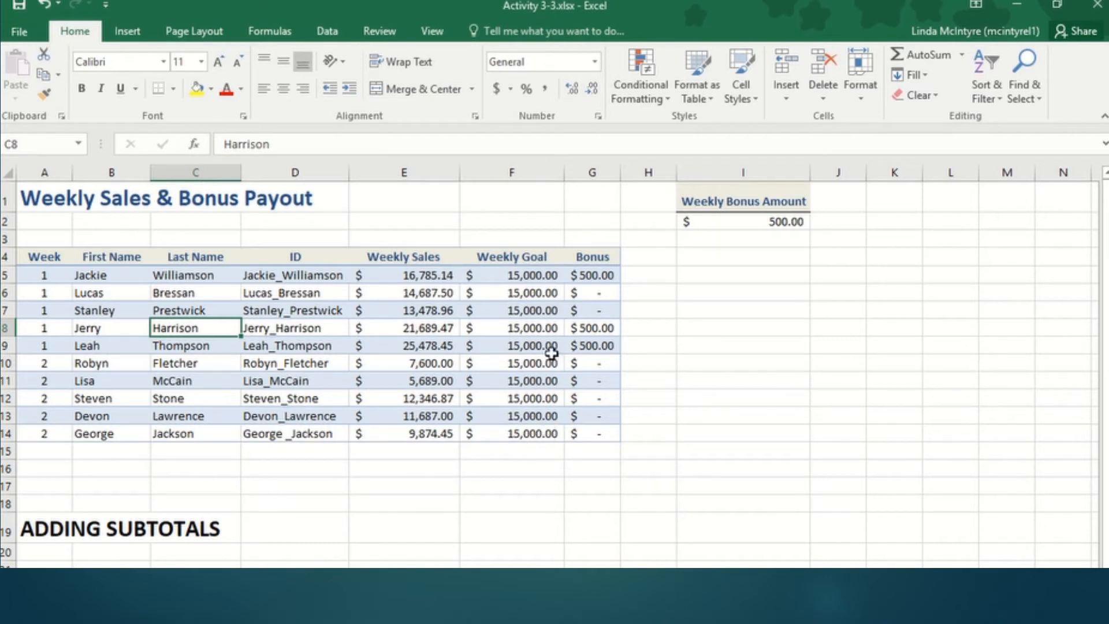
left_click(112, 380)
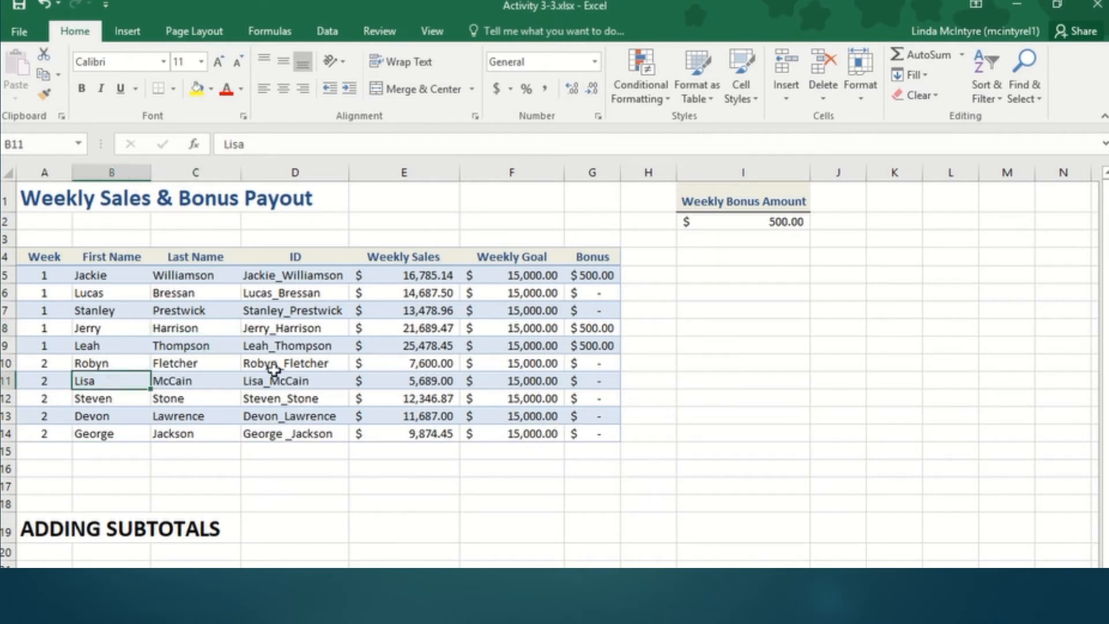
left_click(301, 333)
left_click(425, 330)
left_click(290, 381)
left_click(130, 328)
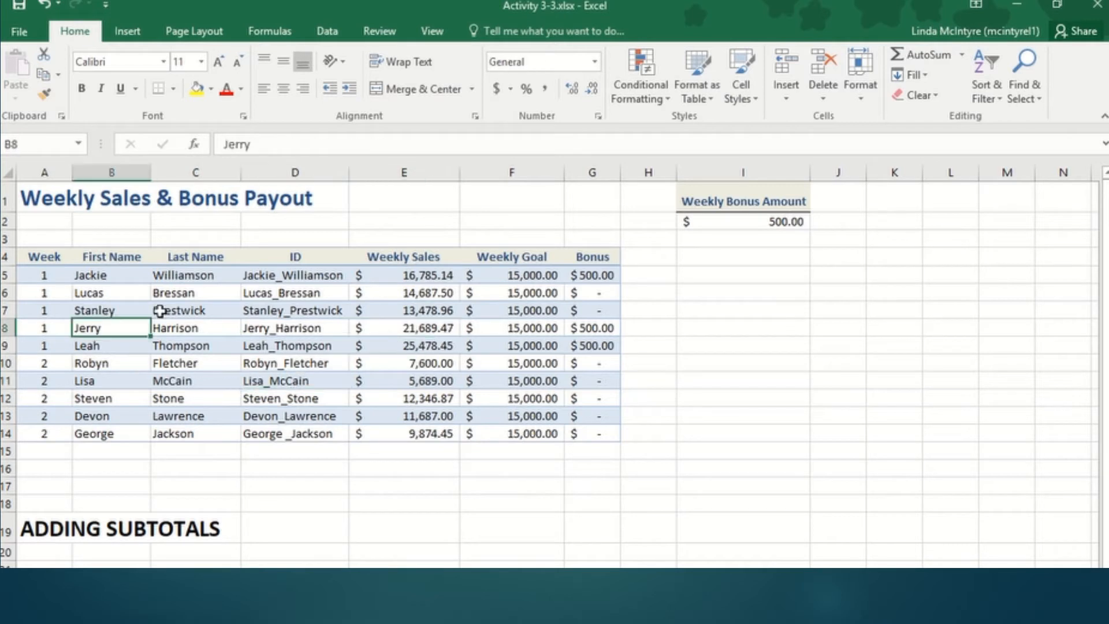
left_click(155, 310)
left_click_drag(324, 368, 300, 381)
left_click(254, 327)
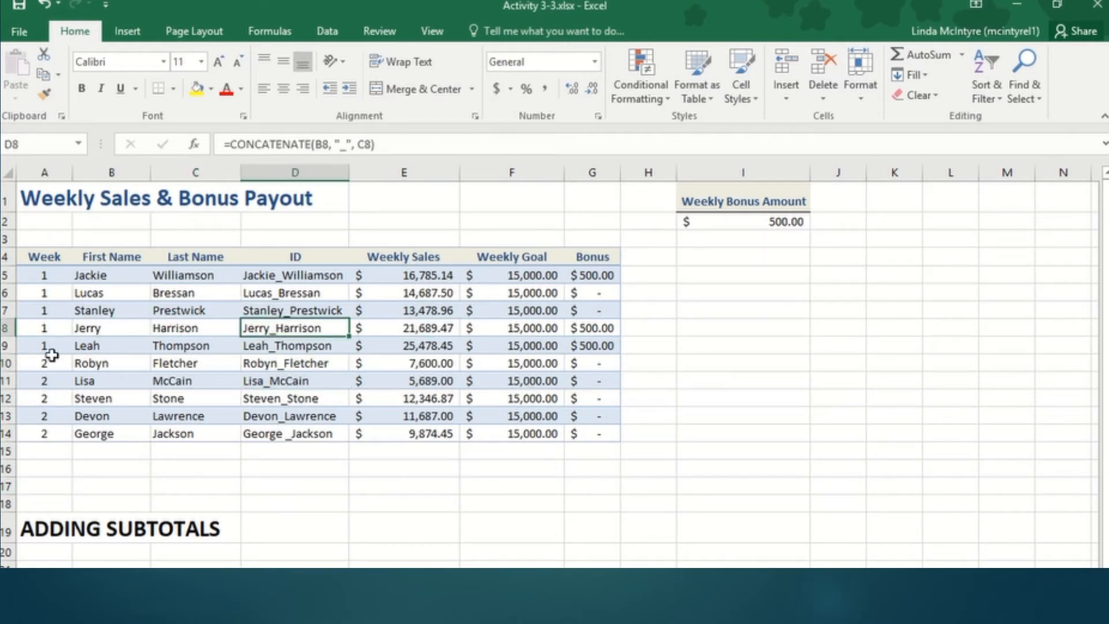
left_click_drag(44, 254, 601, 433)
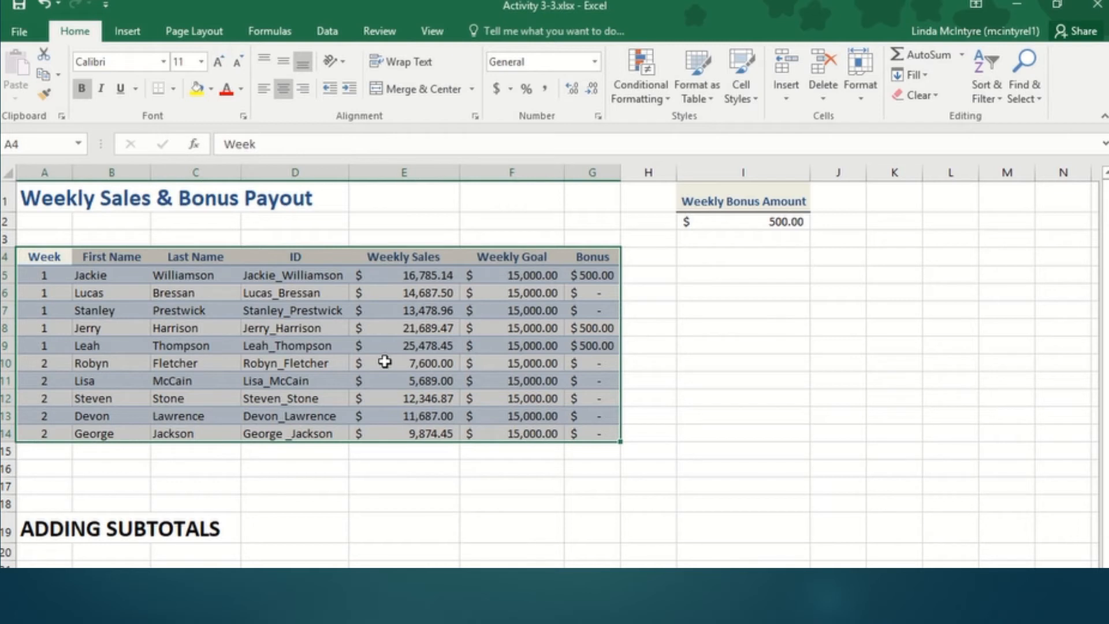
Start a Subtotal on the weekly sales data, grouped at each change in Week with the Sum function.
left_click(280, 346)
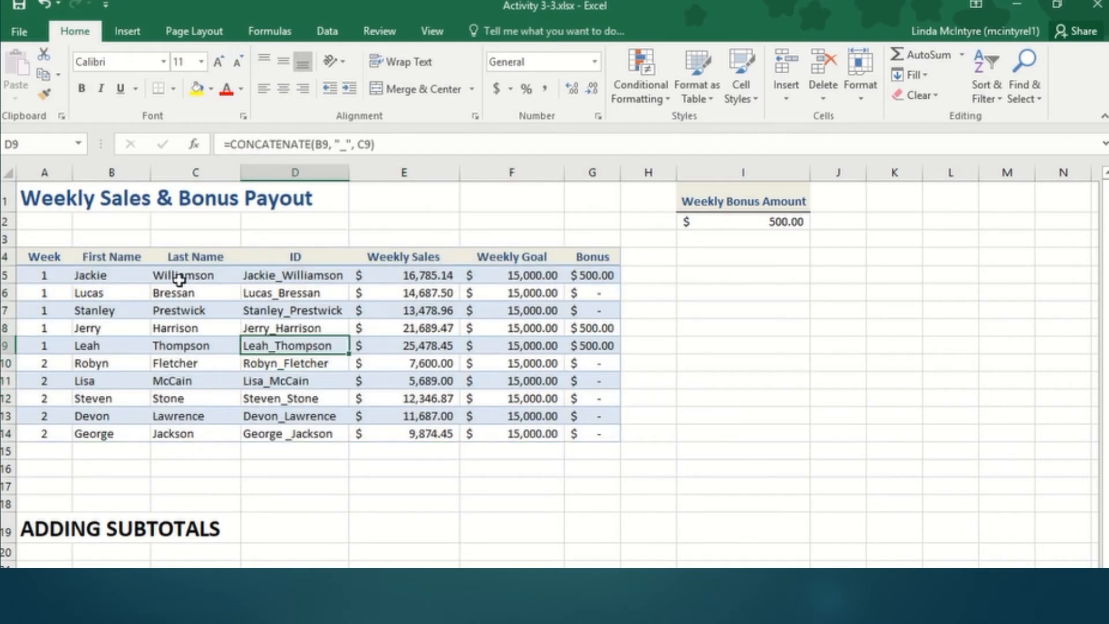
left_click(328, 32)
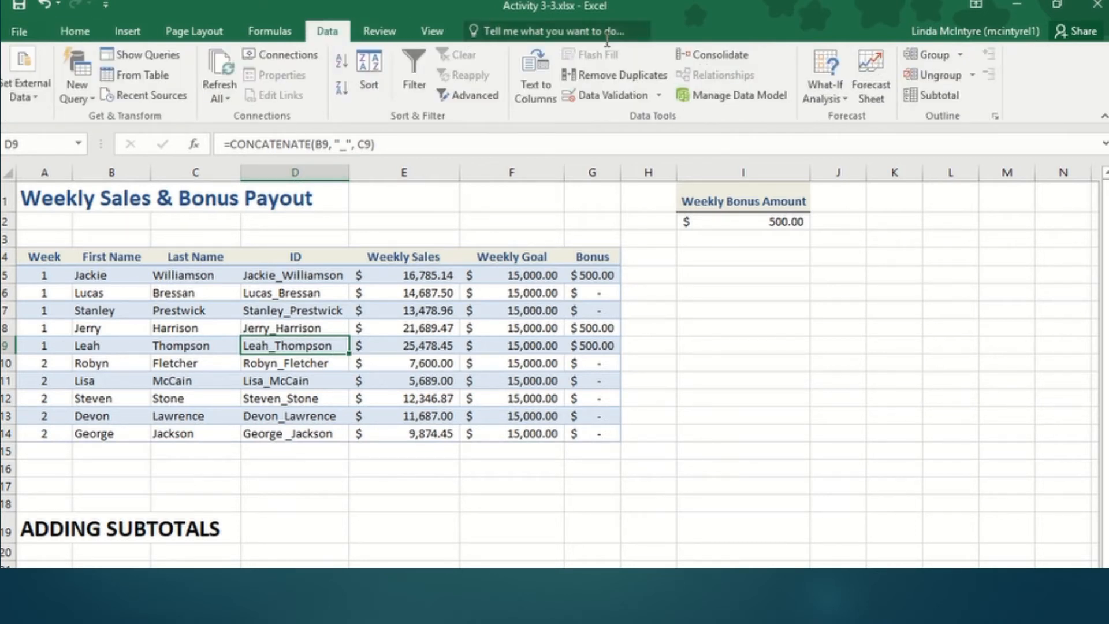
left_click(941, 97)
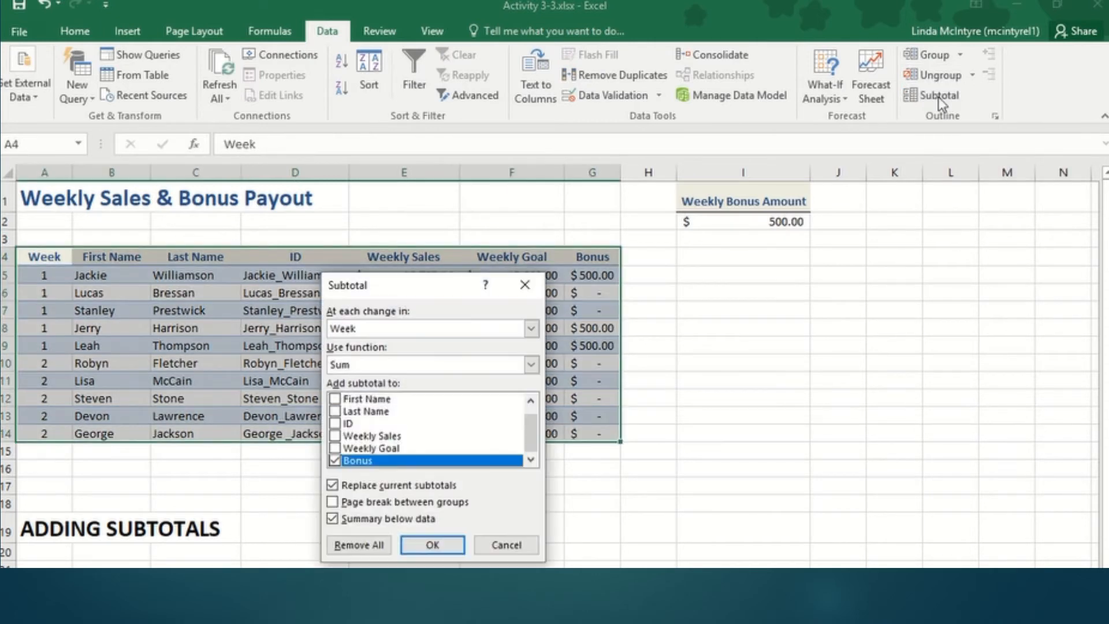
left_click_drag(392, 293, 551, 183)
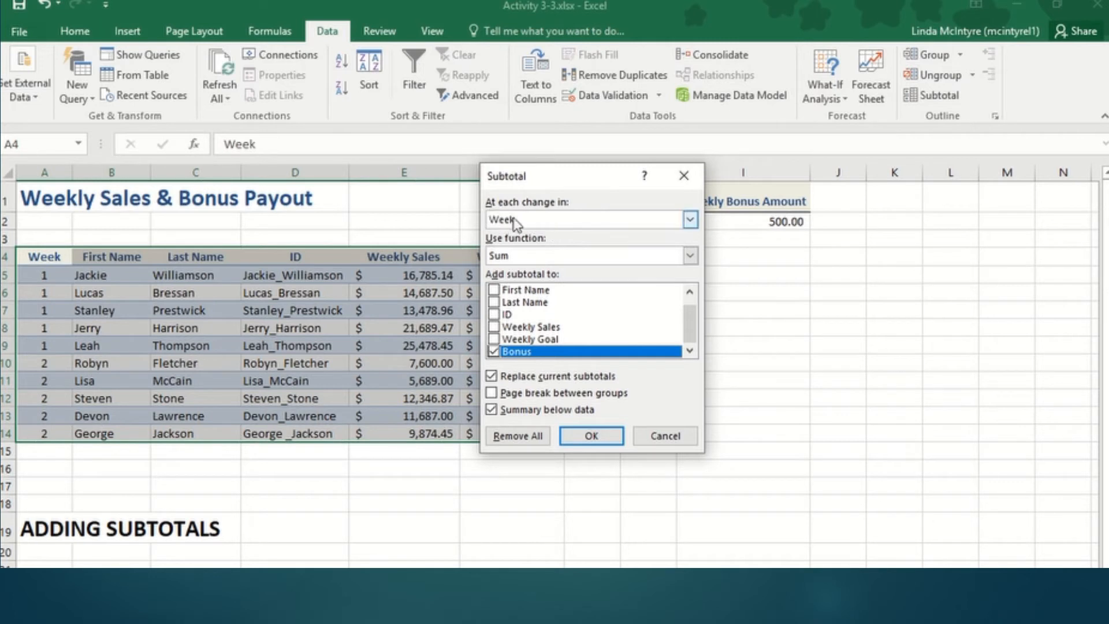
left_click(690, 220)
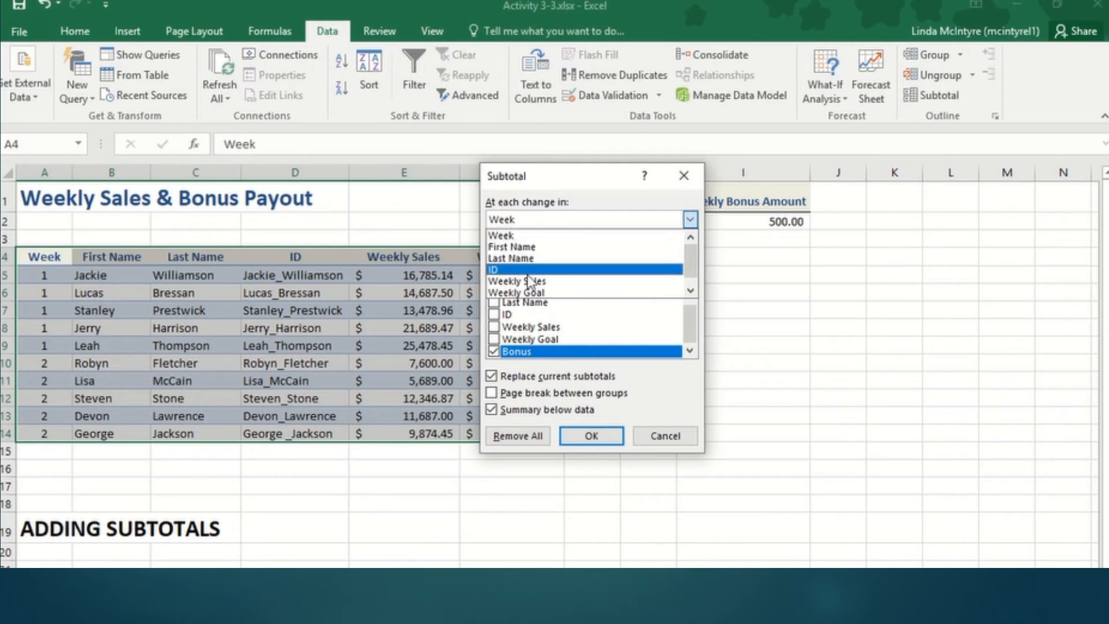
left_click(514, 237)
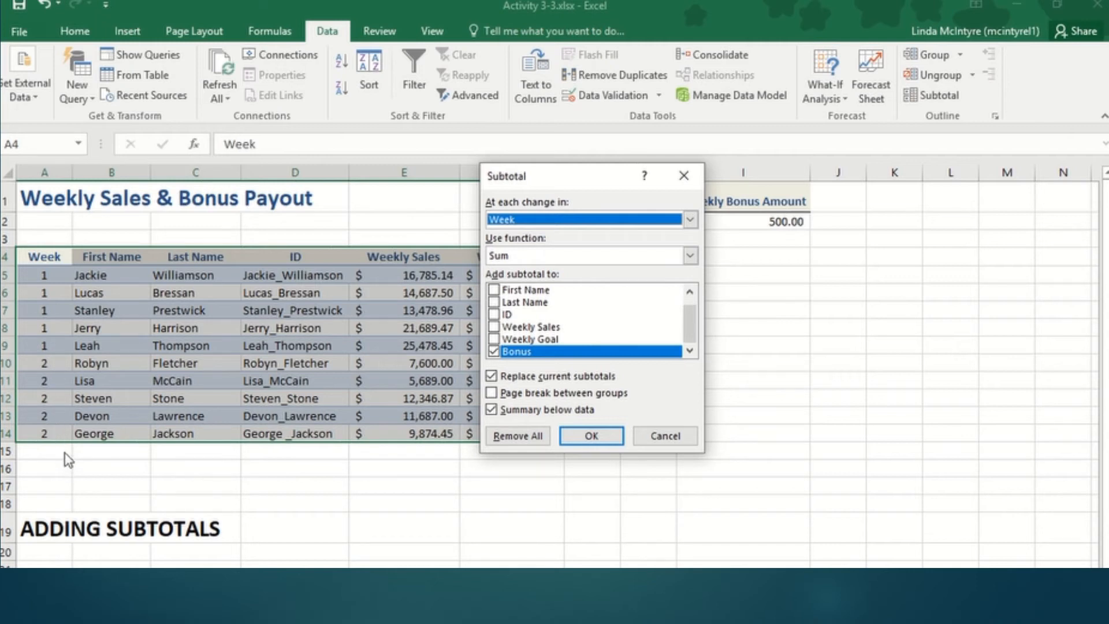
Apply the subtotals to Weekly Sales, Weekly Goal and Bonus, and autofit the Bonus column's width.
left_click(494, 351)
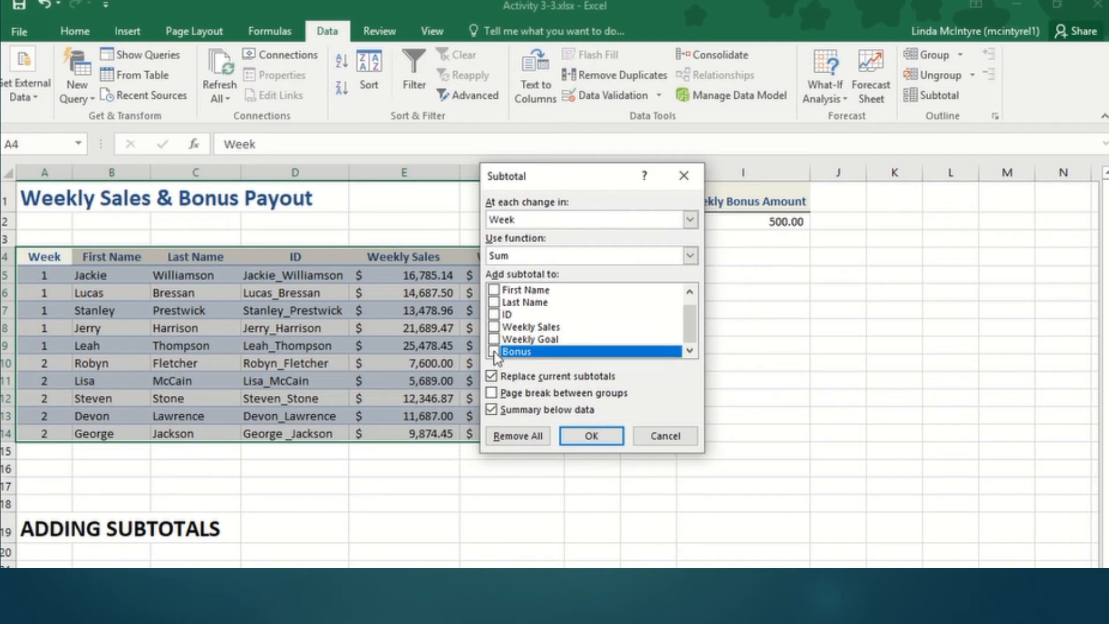
left_click(493, 327)
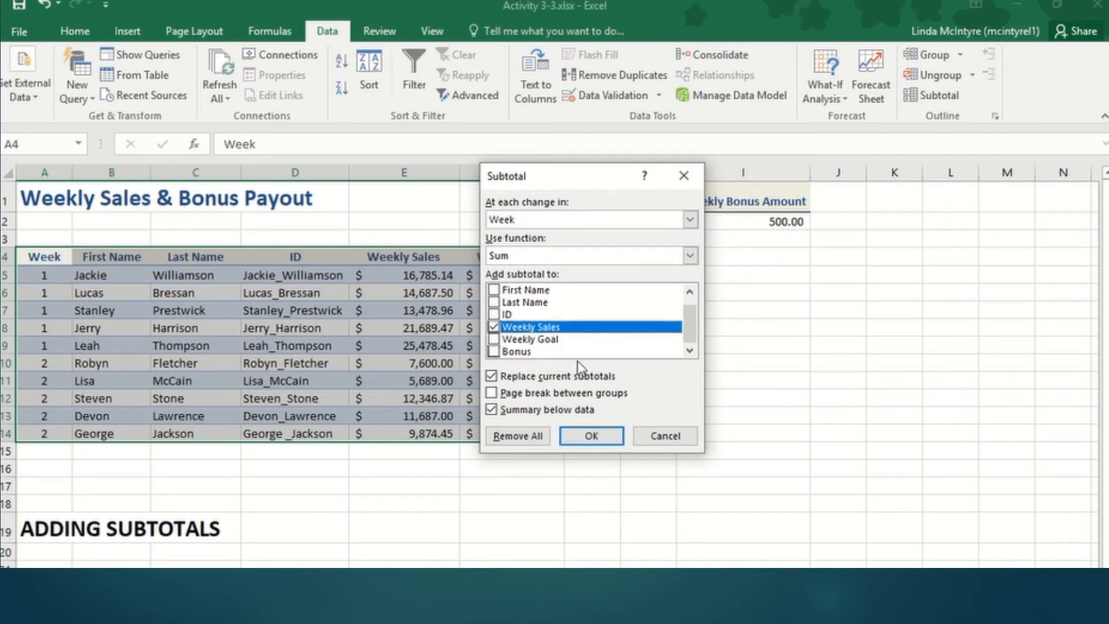
left_click(493, 339)
left_click(494, 354)
left_click(494, 352)
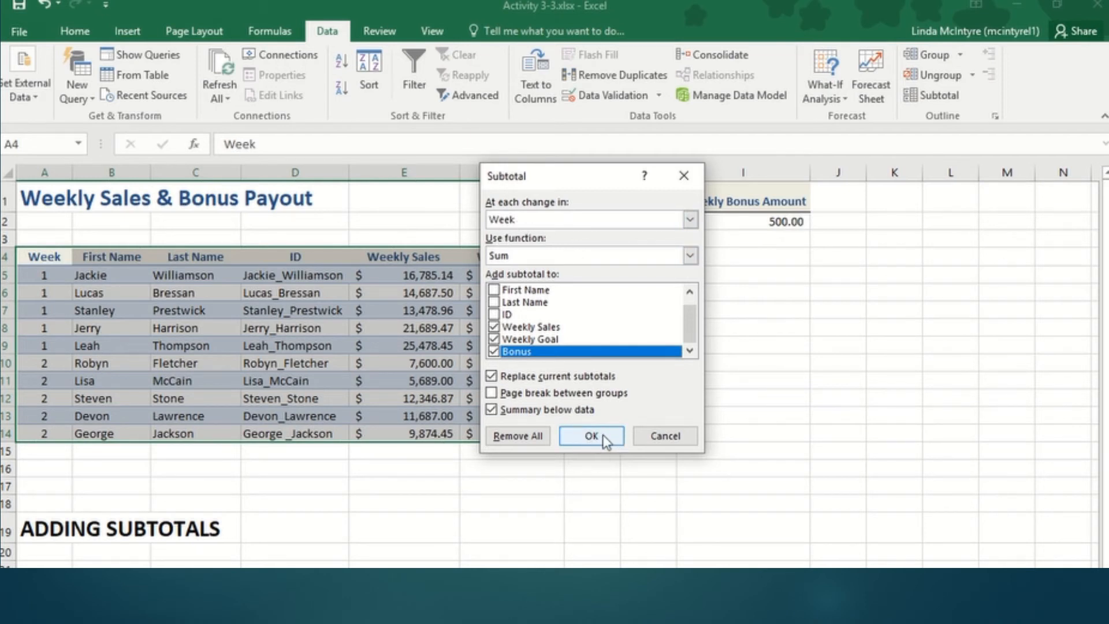
left_click(585, 437)
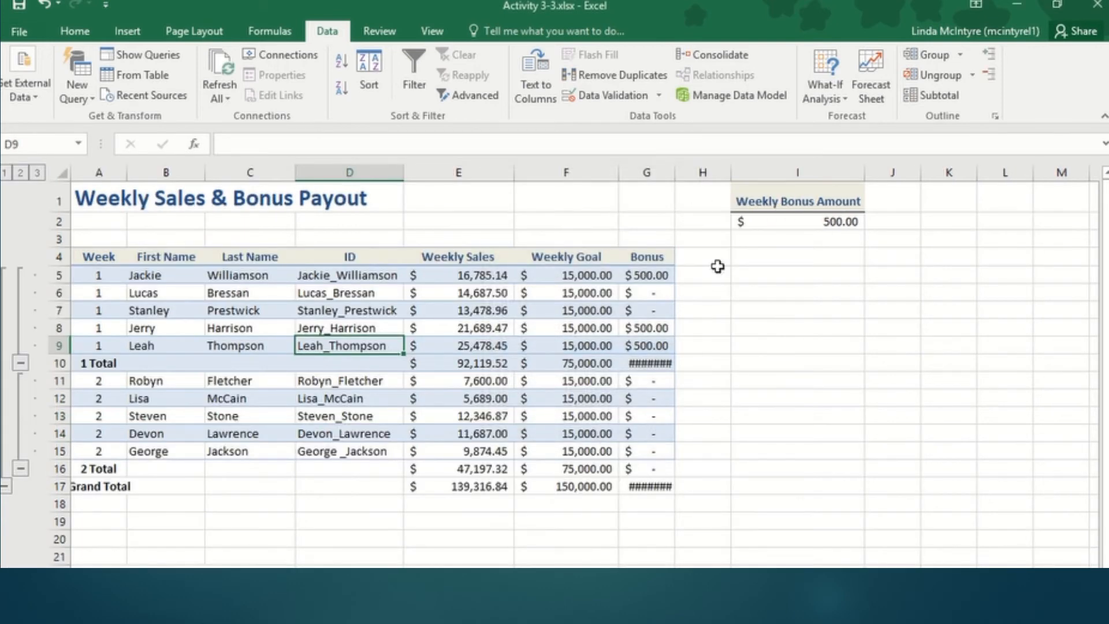
double_click(675, 172)
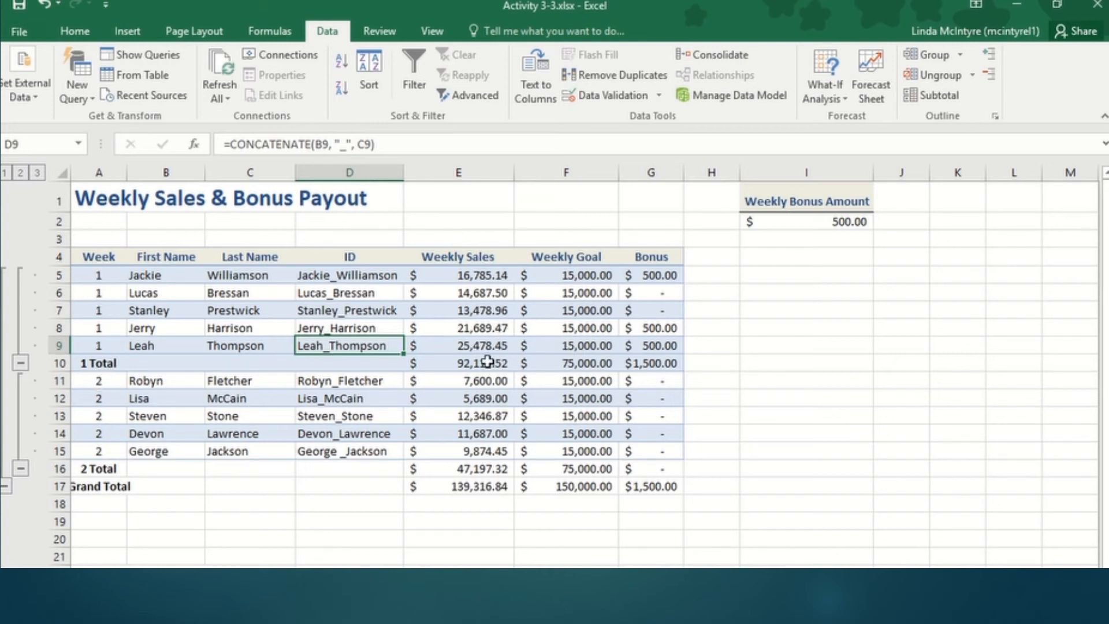
Collapse the week 2 and week 1 detail rows to their total rows and expand both groups again.
left_click(55, 469)
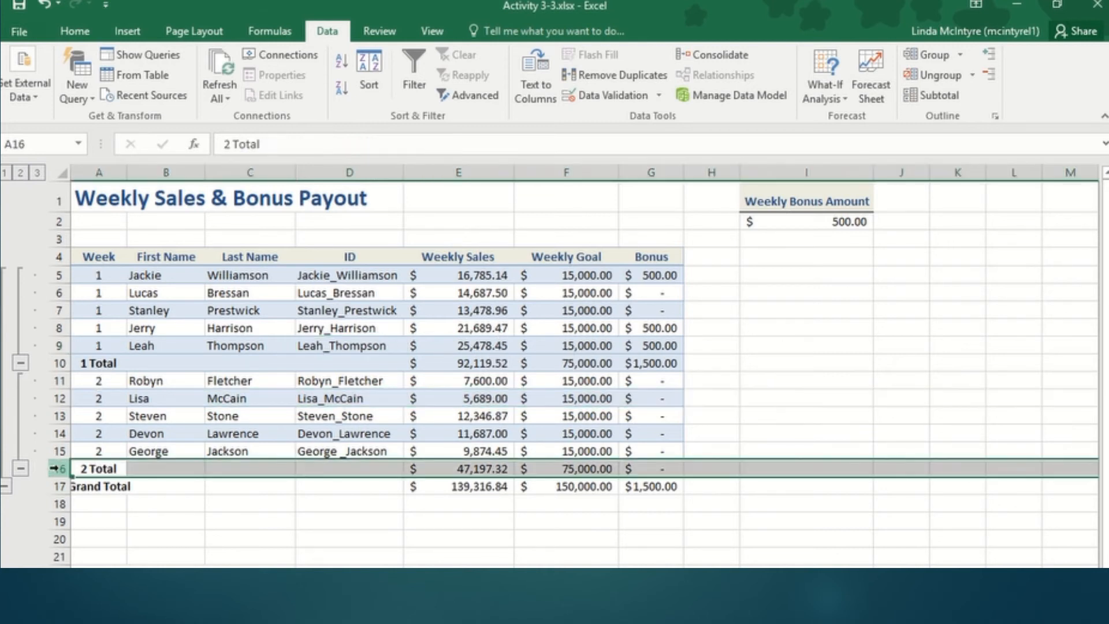
left_click(64, 363)
left_click(55, 468)
left_click(22, 469)
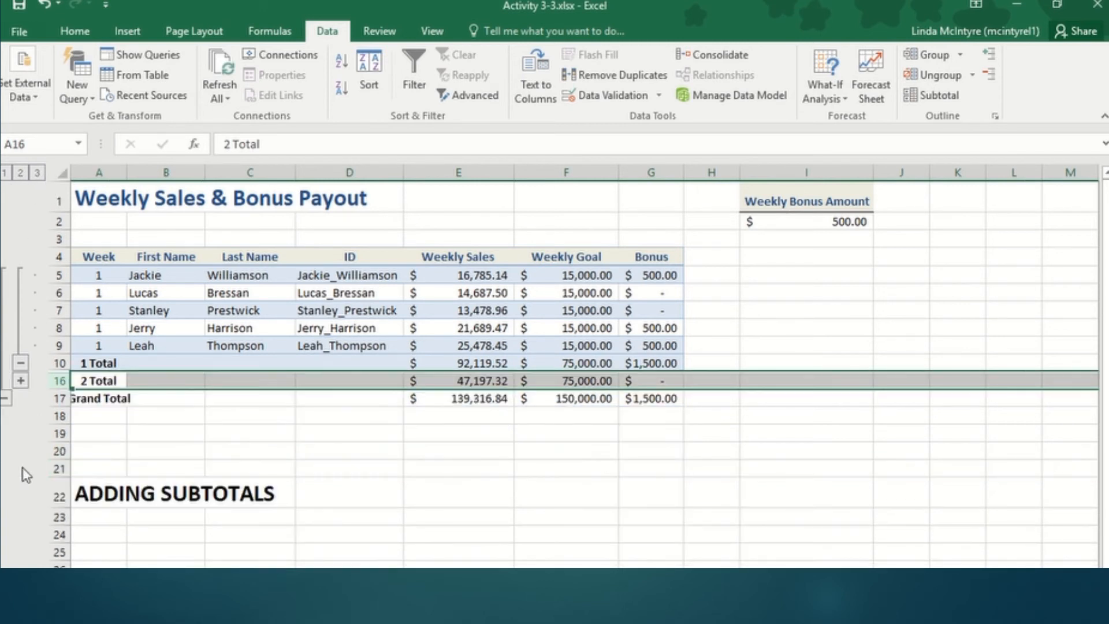
left_click(23, 361)
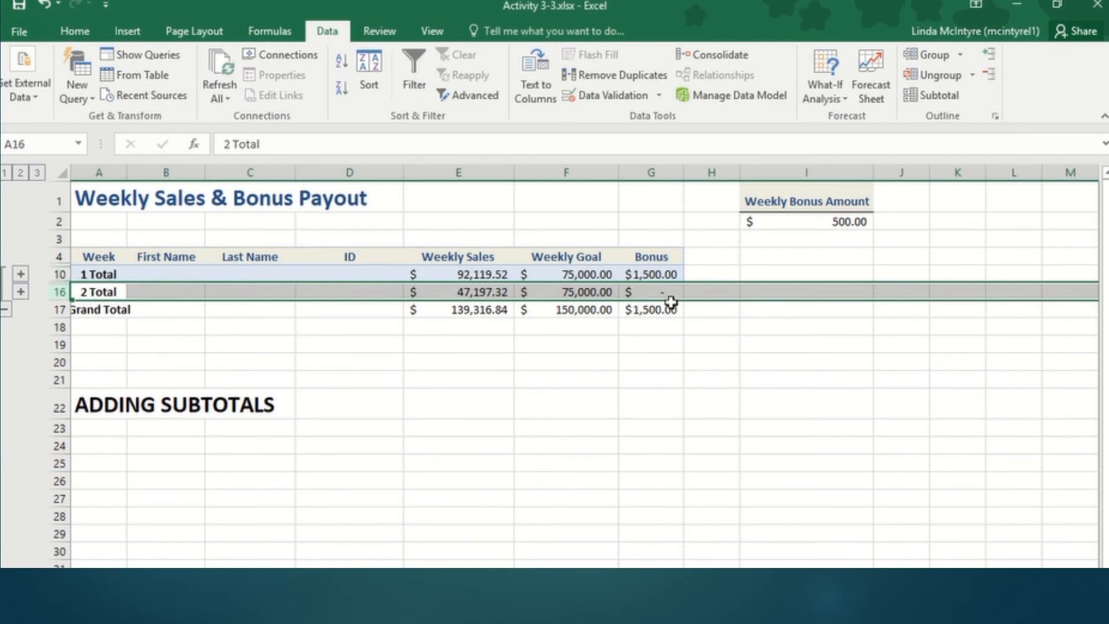
left_click(21, 291)
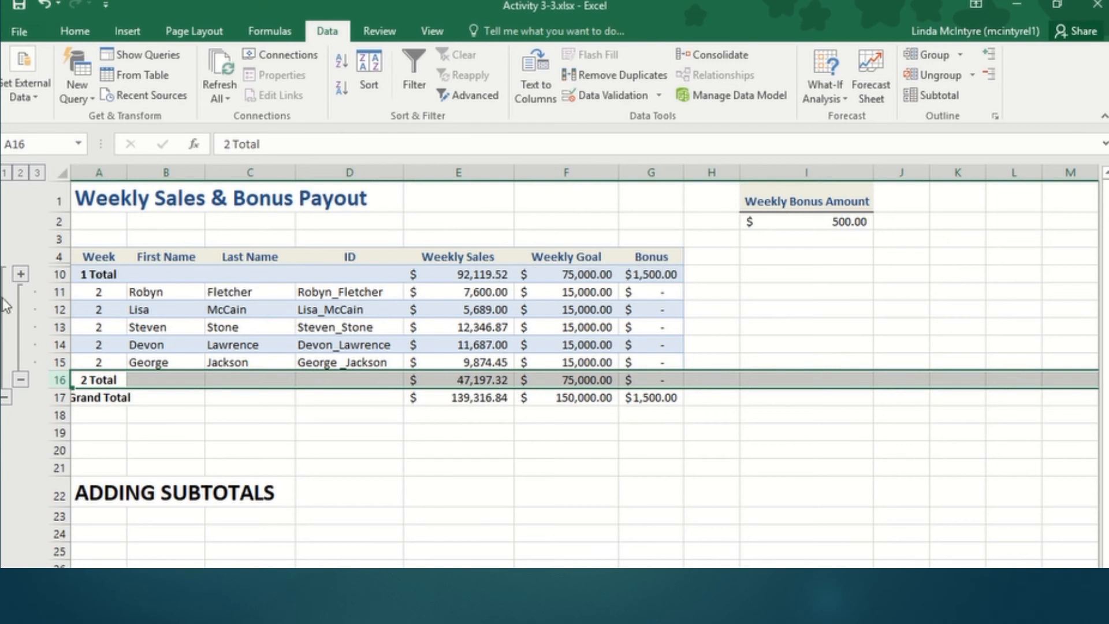
left_click(21, 274)
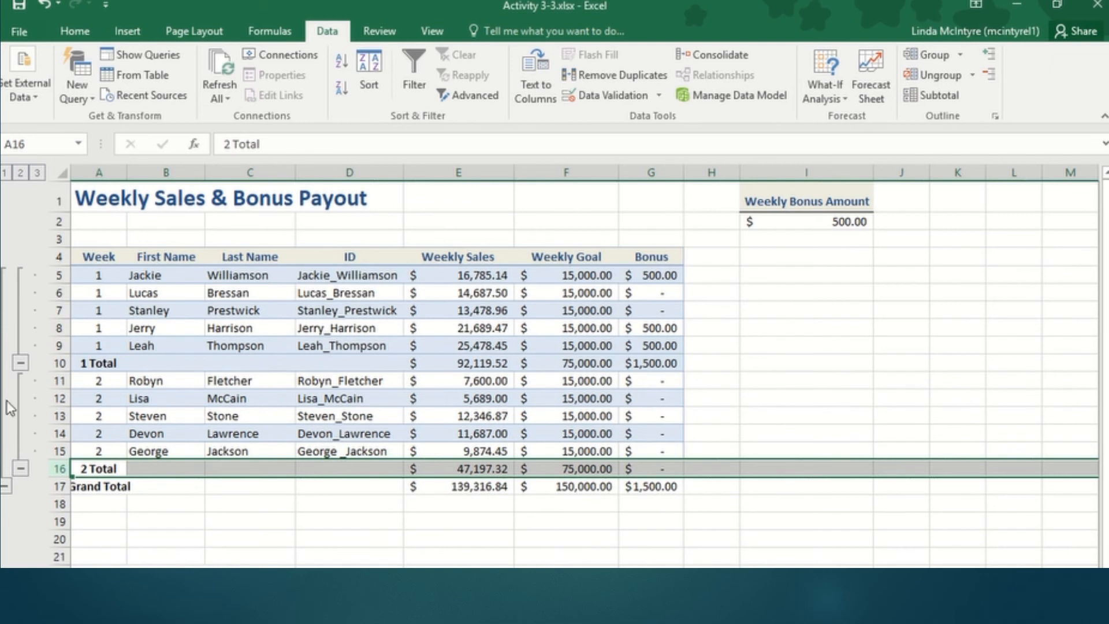
Collapse both week groups and the outer group so only the Grand Total row is displayed.
left_click(21, 362)
left_click(21, 380)
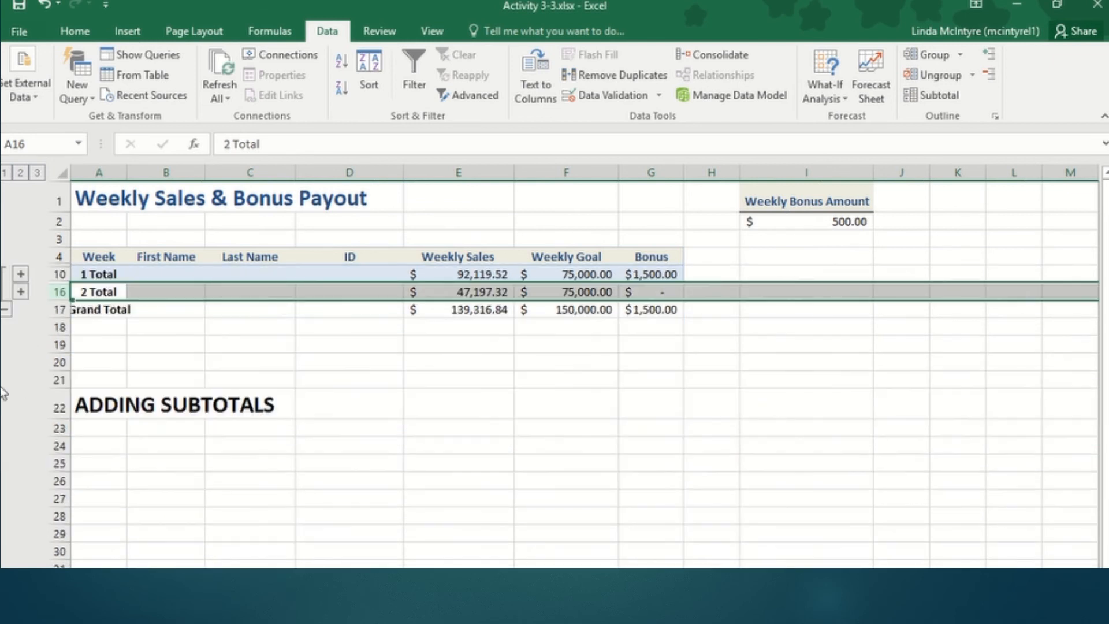
left_click(7, 314)
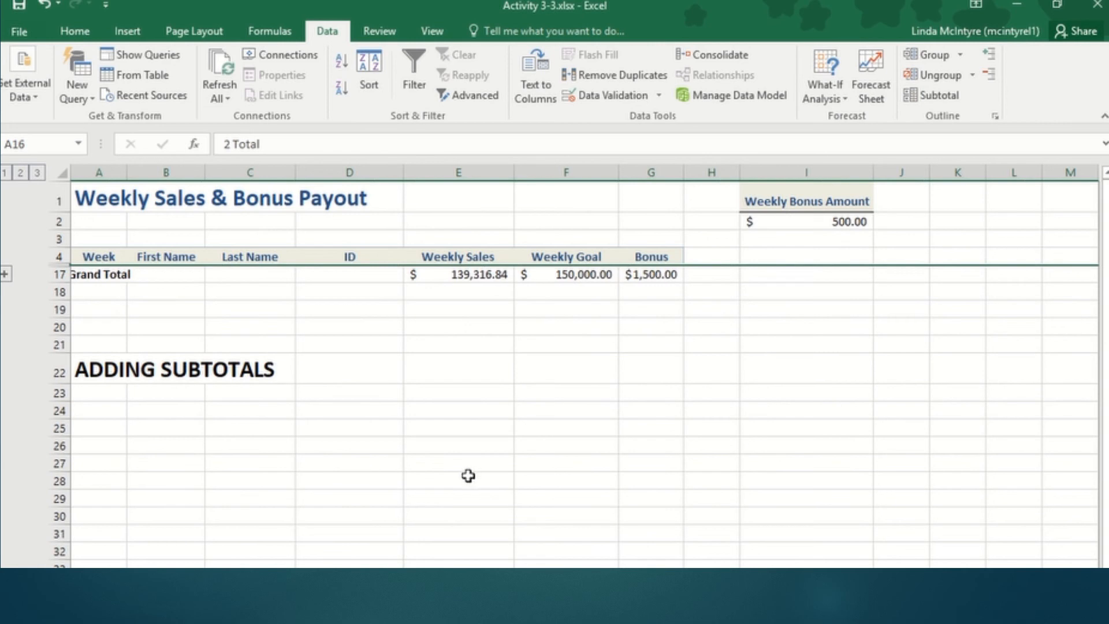
Switch the outline to level 3, to level 2, and back to level 3 to show all detail rows.
left_click(37, 172)
left_click(19, 172)
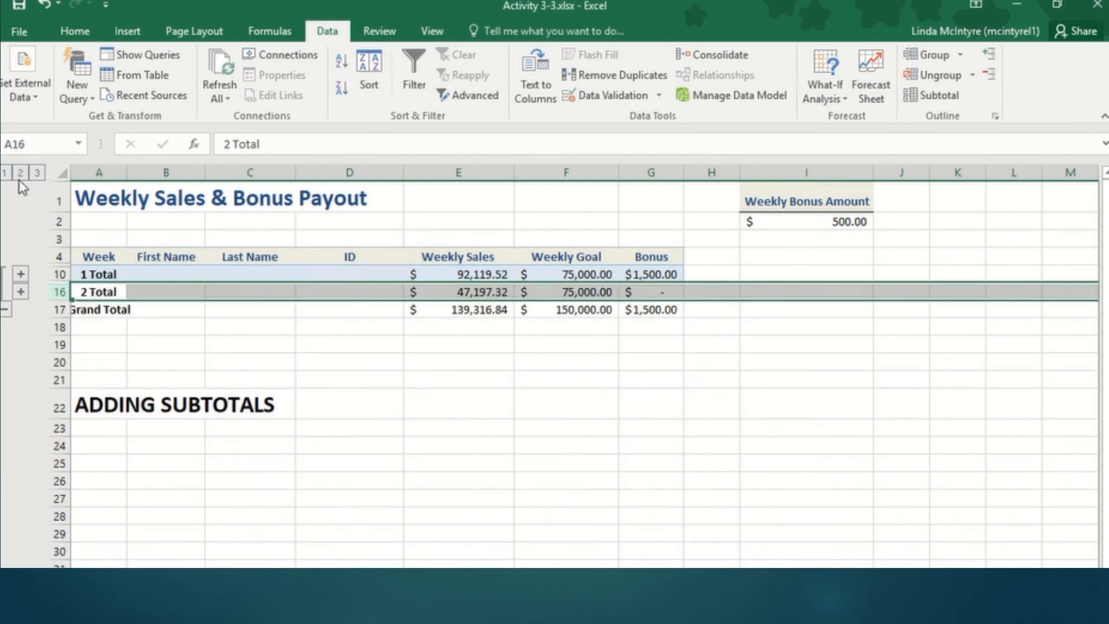
left_click(37, 172)
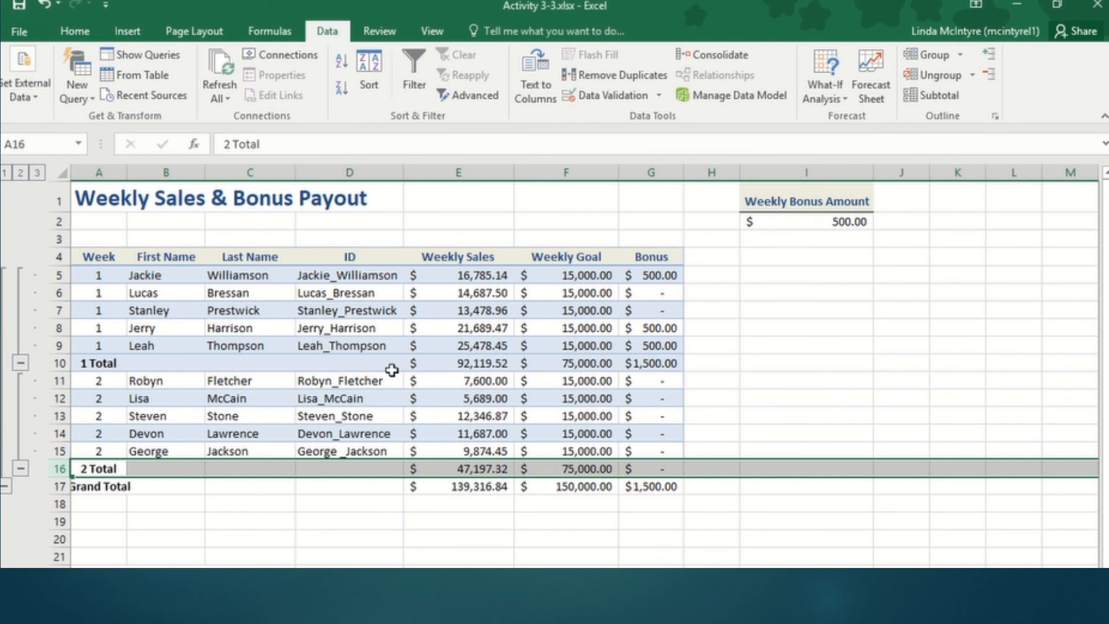
Remove all subtotals from the weekly sales data.
left_click(395, 347)
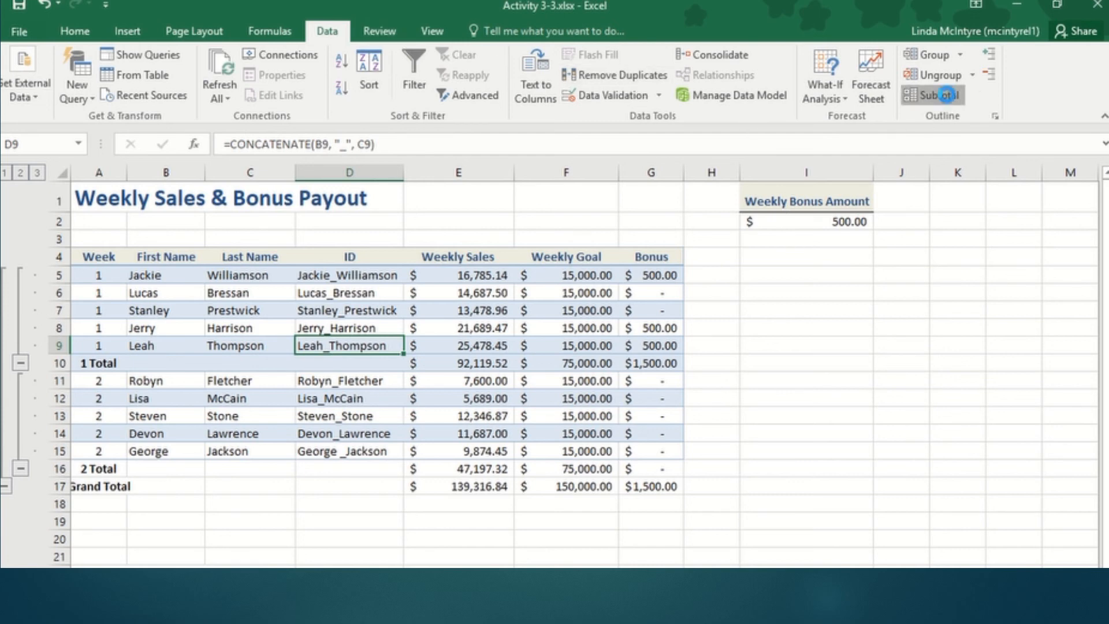
left_click(932, 95)
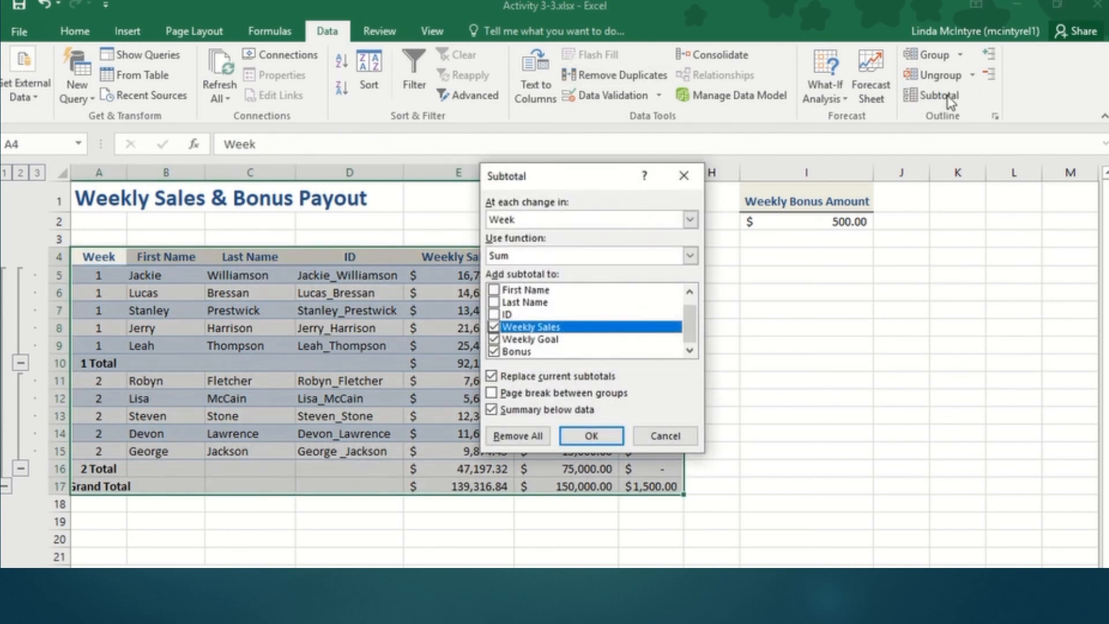
left_click(512, 439)
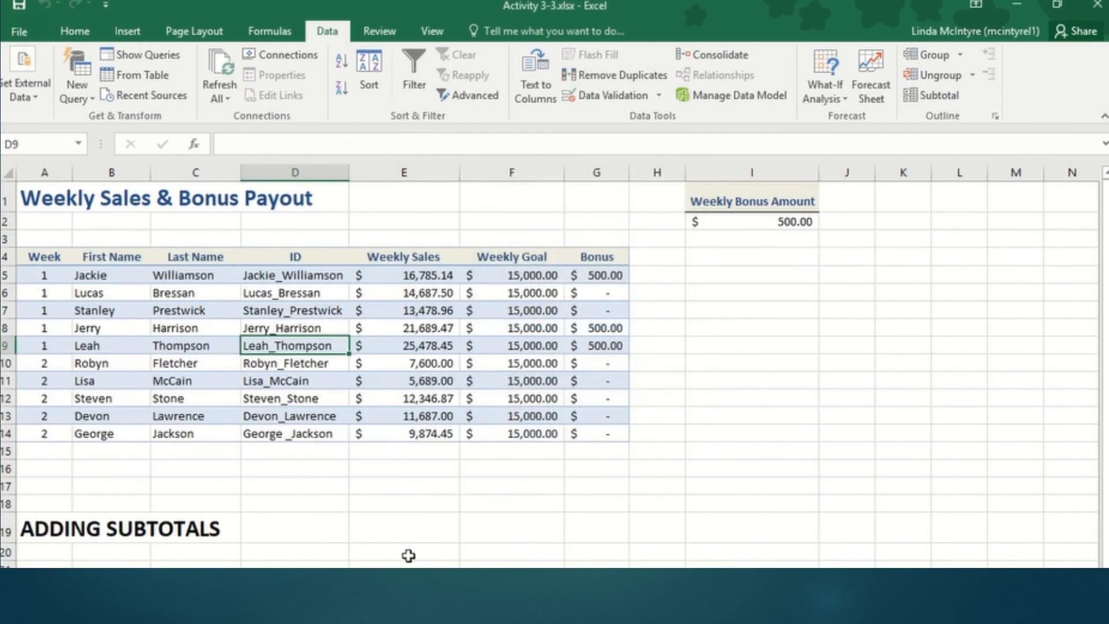